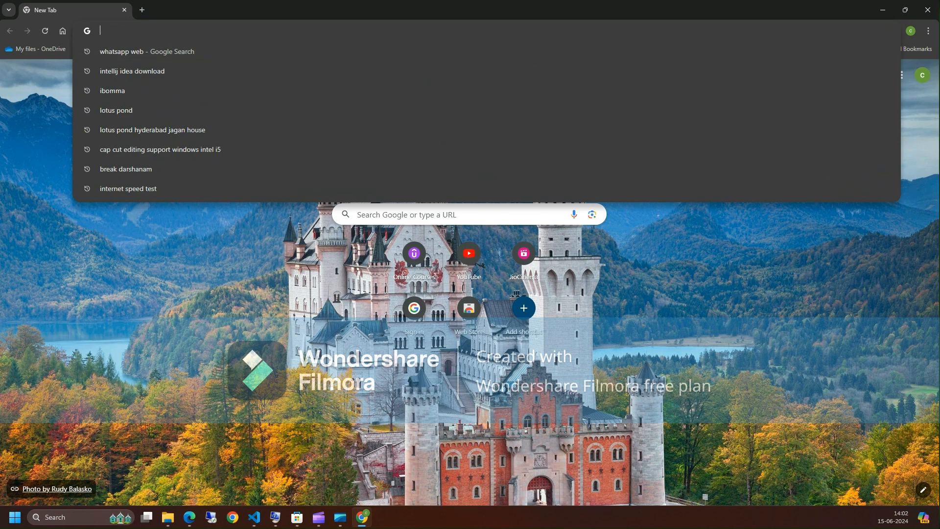
- Try to download the IntelliJ IDEA Community Edition Windows installer from the JetBrains download page
{"action": "key", "text": "Down"}
{"action": "key", "text": "Down"}
{"action": "key", "text": "Return"}
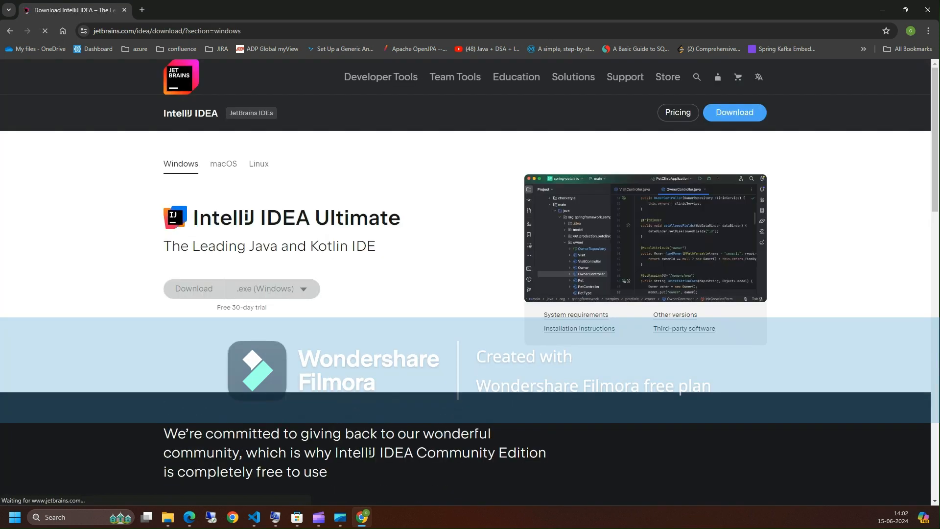
{"action": "scroll", "coordinate": [466, 282], "scroll_direction": "down", "scroll_amount": 3}
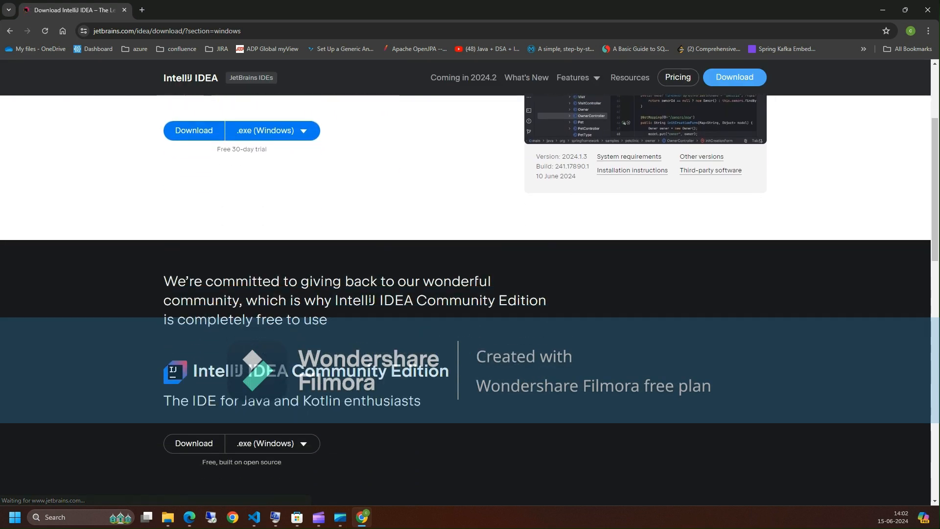
{"action": "scroll", "coordinate": [265, 405], "scroll_direction": "down", "scroll_amount": 1}
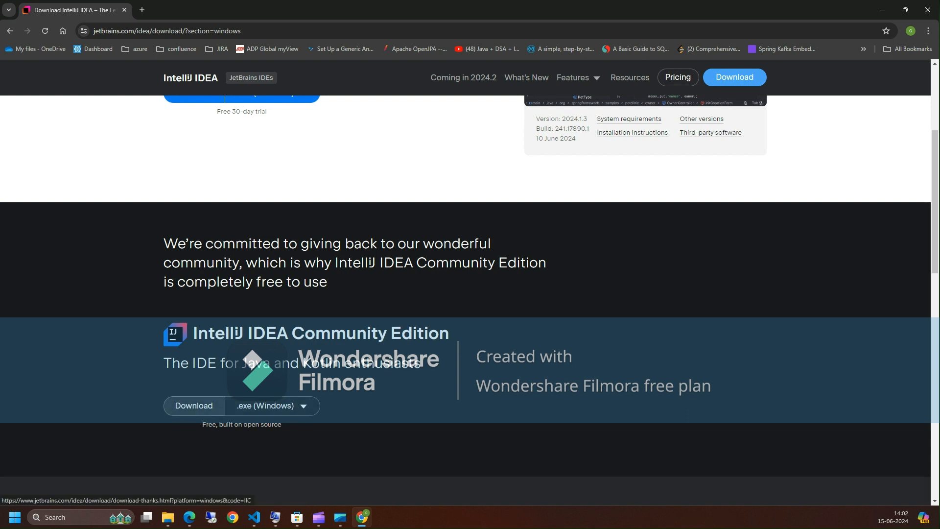
{"action": "left_click", "coordinate": [194, 406]}
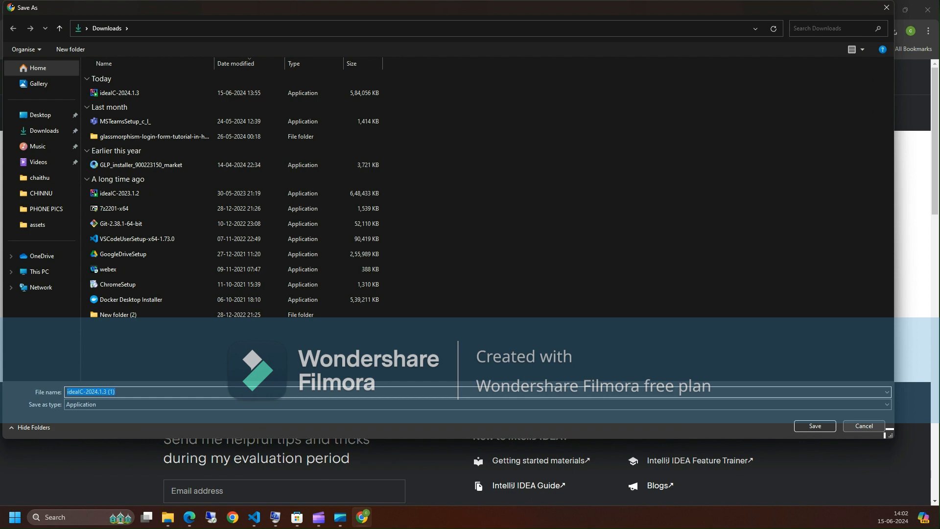
{"action": "left_click", "coordinate": [880, 428]}
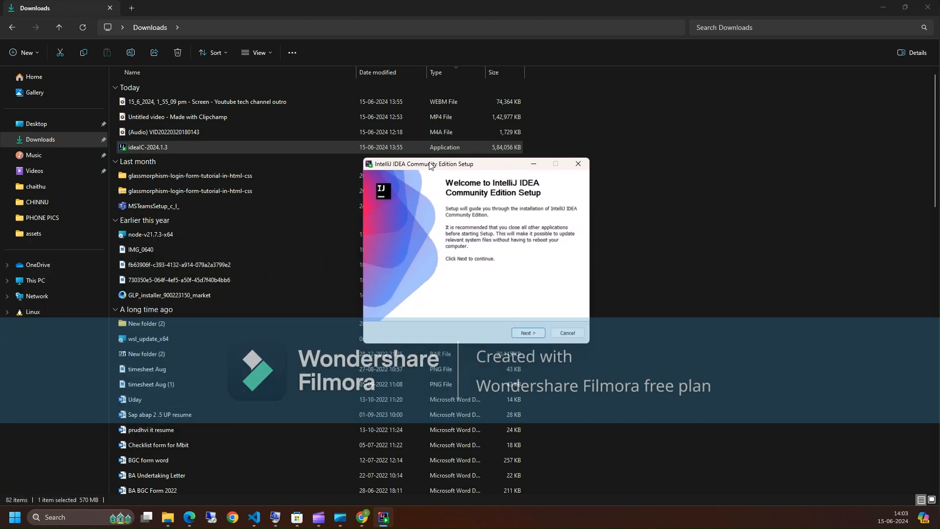
- Run the installer with the default location, enabling the desktop shortcut, 'Open Folder as Project' and the .java association
{"action": "key", "text": "Return"}
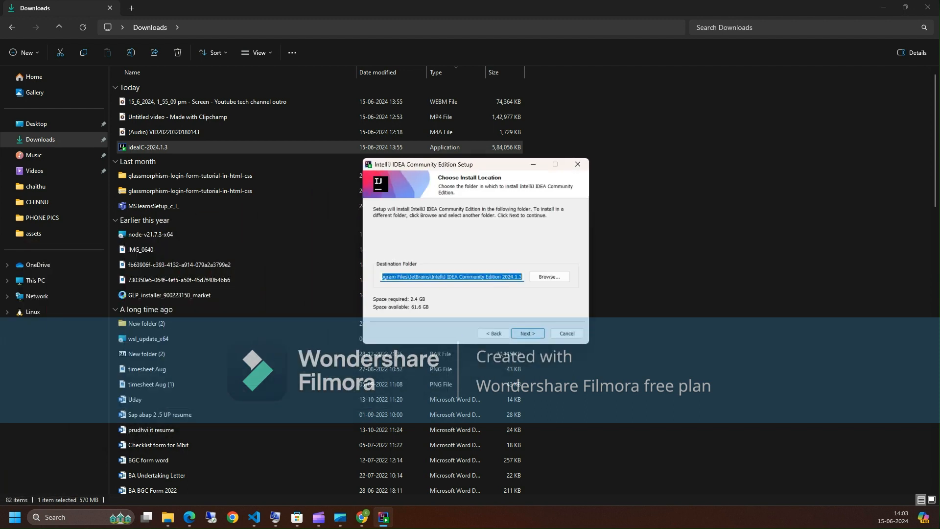
{"action": "key", "text": "Return"}
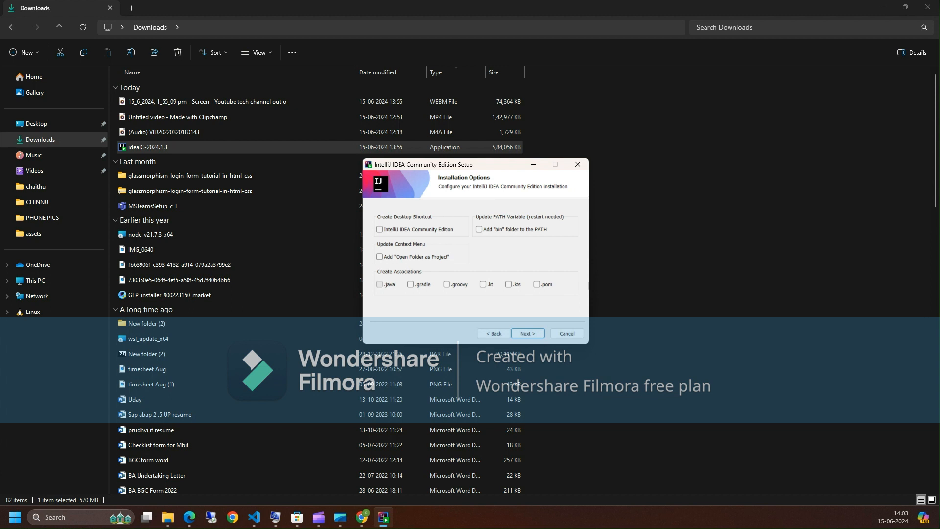
{"action": "left_click", "coordinate": [380, 284]}
{"action": "left_click", "coordinate": [380, 256]}
{"action": "left_click", "coordinate": [380, 229]}
{"action": "key", "text": "Return"}
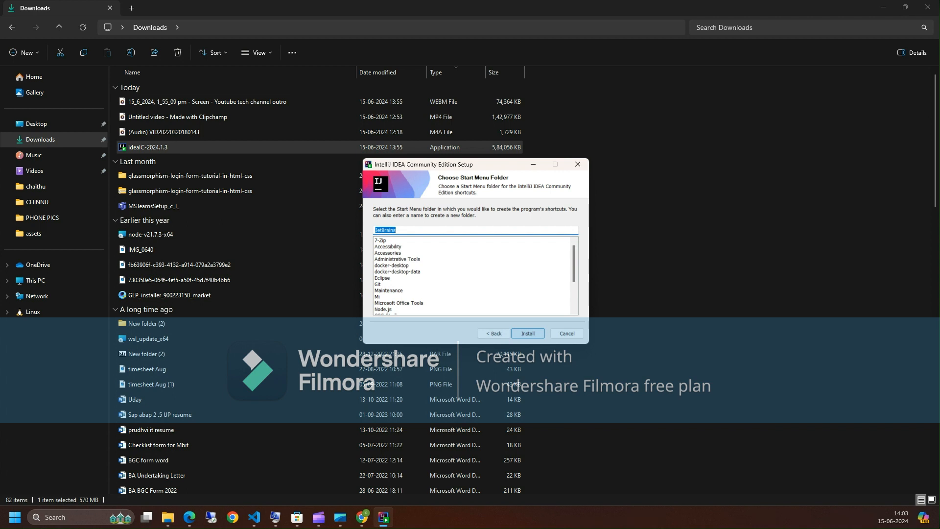
- Install into the JetBrains Start Menu folder and finish the setup
{"action": "scroll", "coordinate": [473, 275], "scroll_direction": "down", "scroll_amount": 2}
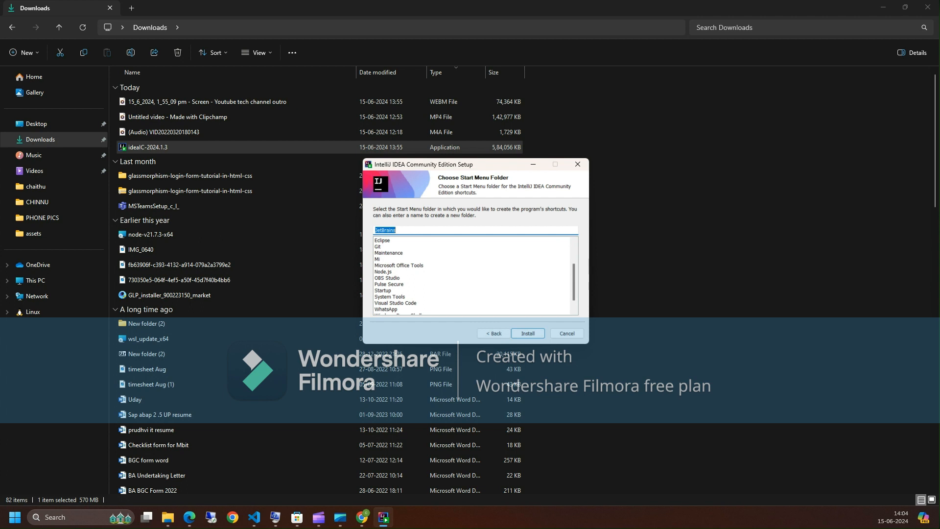
{"action": "scroll", "coordinate": [473, 275], "scroll_direction": "up", "scroll_amount": 2}
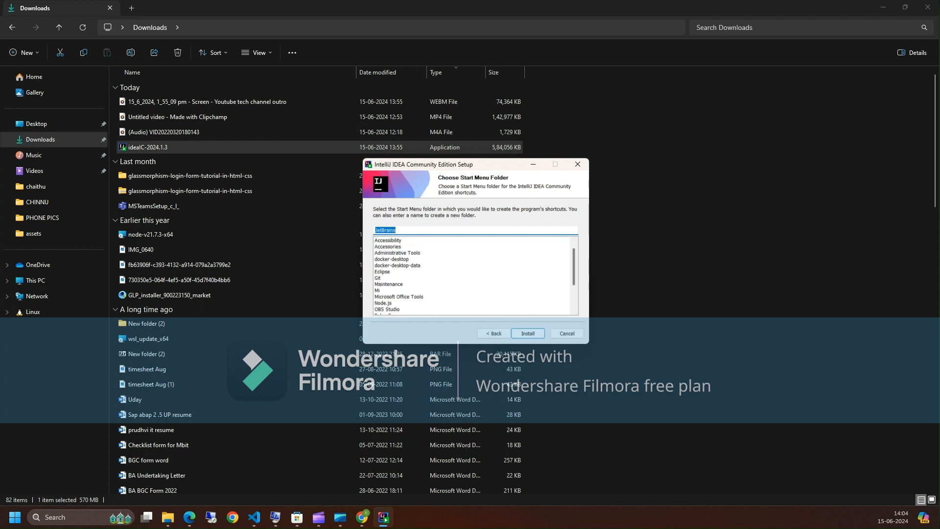
{"action": "key", "text": "Return"}
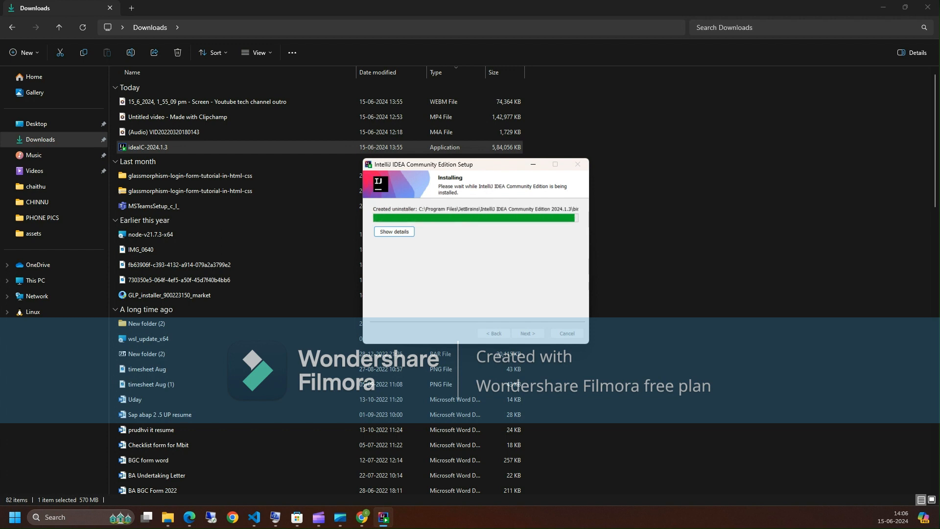
{"action": "left_click", "coordinate": [528, 334]}
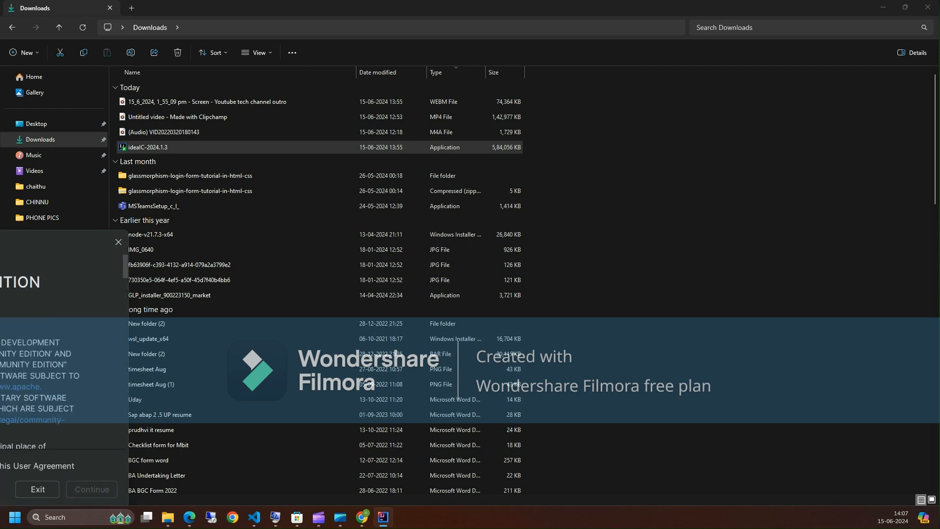
- Accept the IntelliJ IDEA user agreement and decline sending anonymous statistics
{"action": "left_click", "coordinate": [303, 322]}
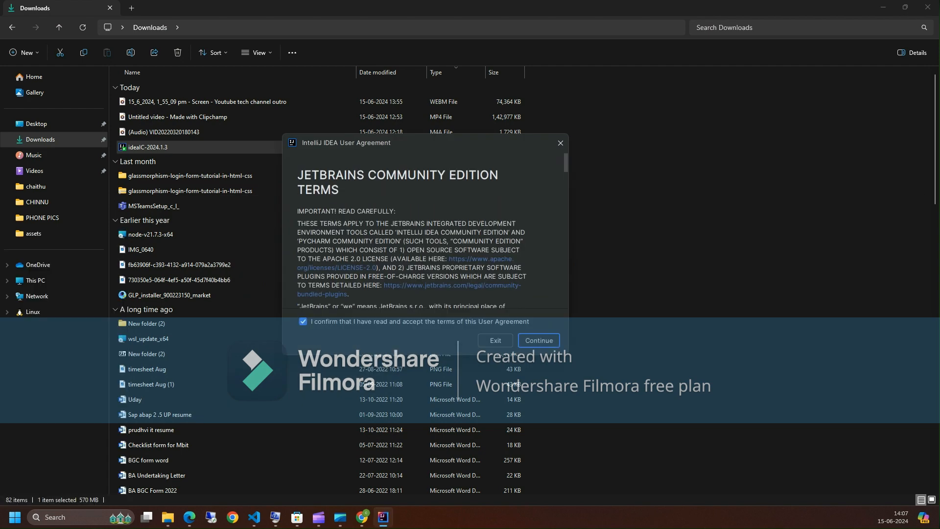
{"action": "left_click", "coordinate": [539, 341]}
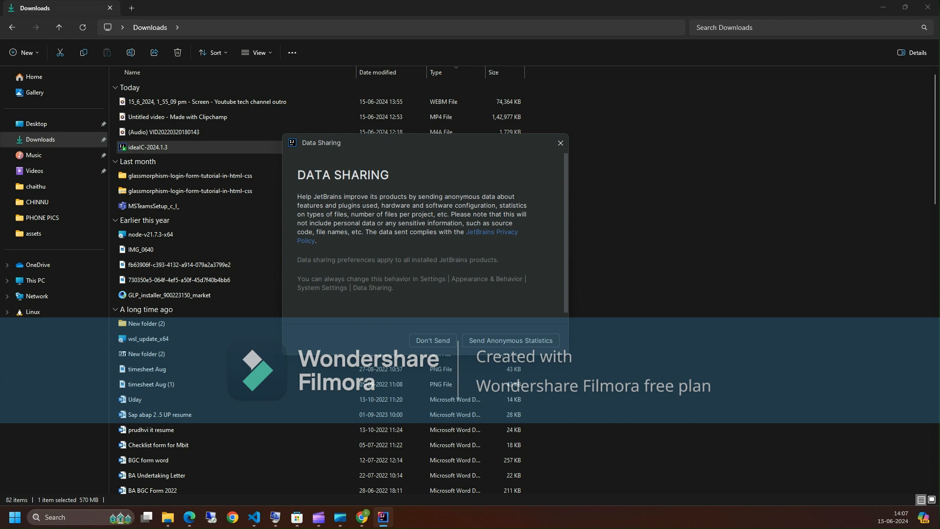
{"action": "left_click", "coordinate": [433, 341]}
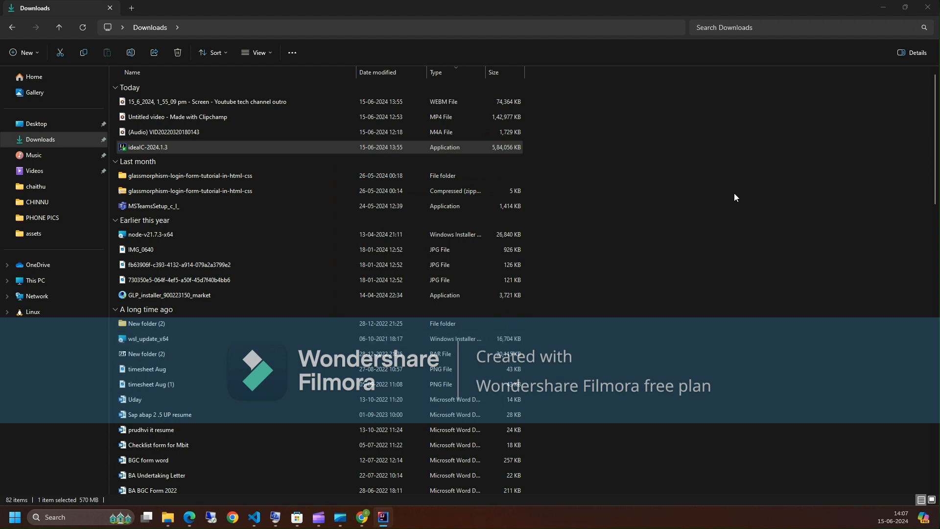
- Skip importing settings and maximize the IntelliJ IDEA welcome window
{"action": "left_click_drag", "start_coordinate": [486, 95], "coordinate": [486, 92]}
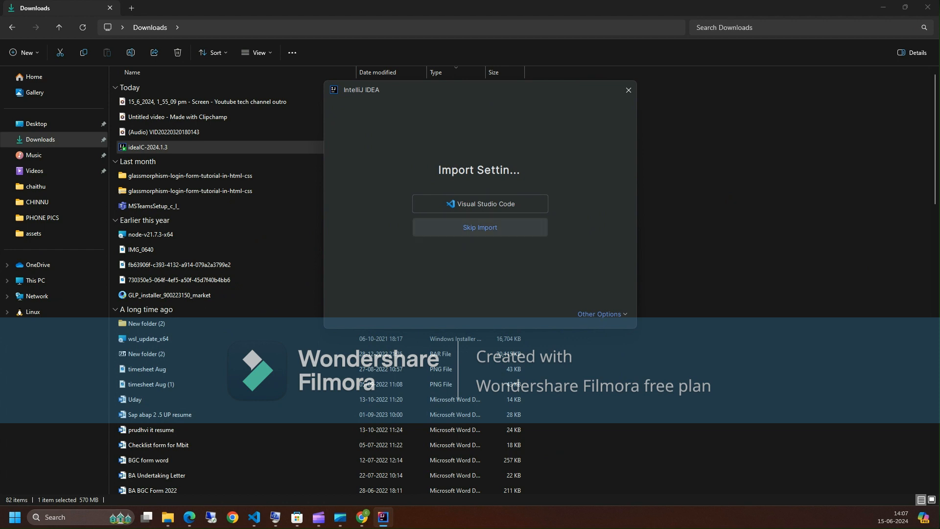
{"action": "left_click", "coordinate": [480, 228]}
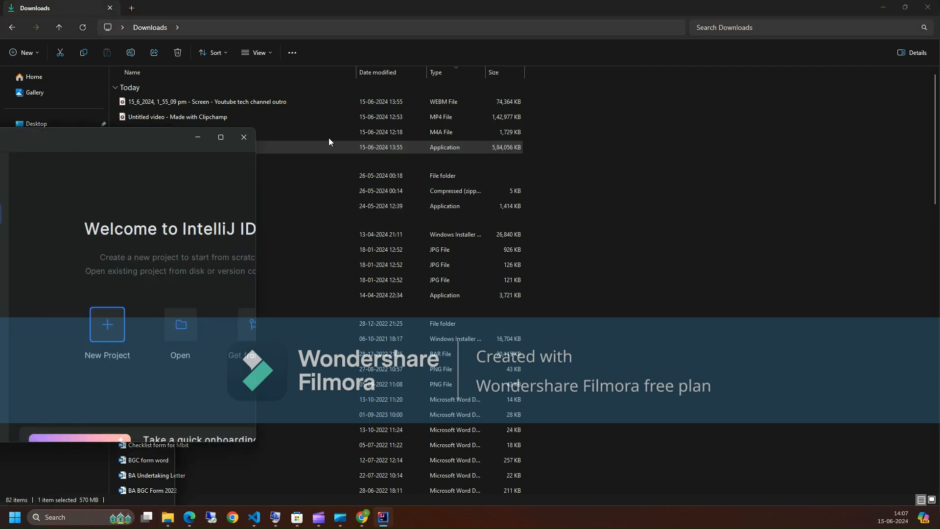
{"action": "left_click_drag", "start_coordinate": [521, 99], "coordinate": [496, 93]}
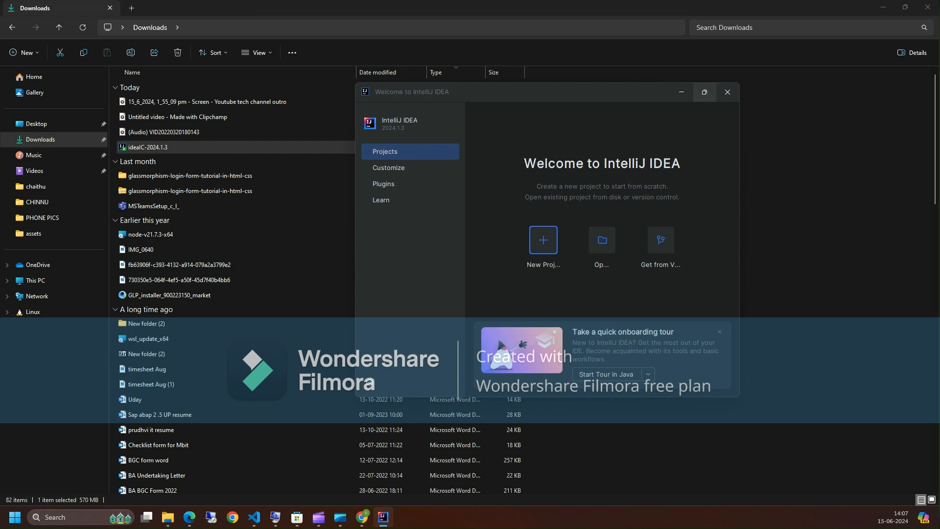
{"action": "left_click", "coordinate": [704, 92]}
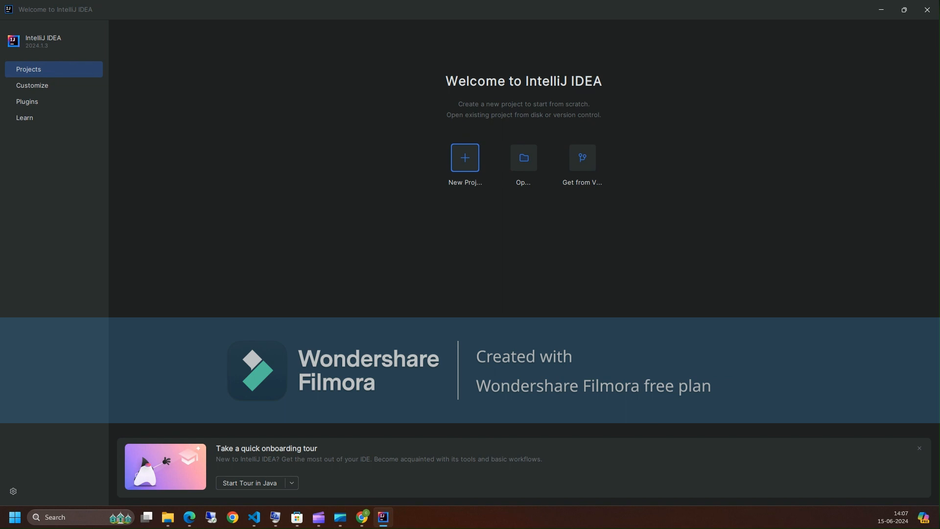
- Start a new Java project named practice using the Maven build system and expand its advanced settings
{"action": "left_click", "coordinate": [465, 158]}
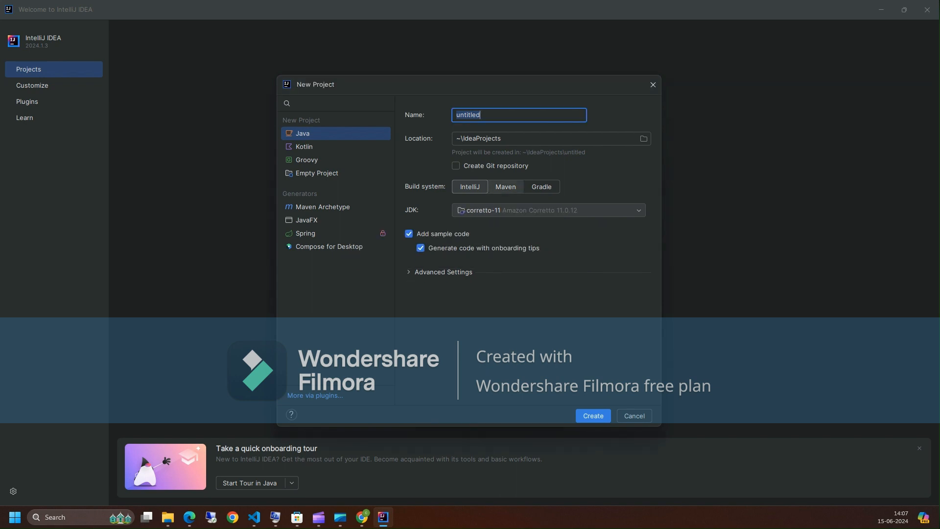
{"action": "left_click", "coordinate": [506, 187]}
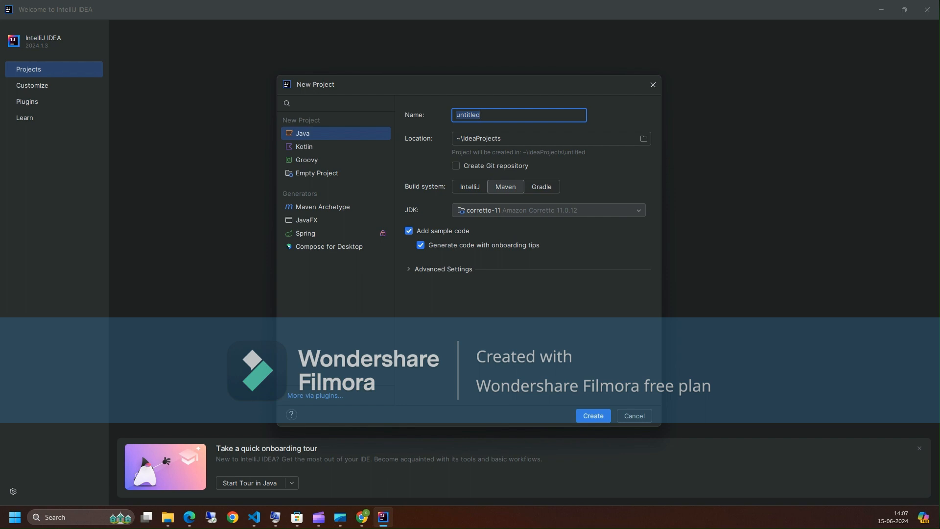
{"action": "type", "text": "practice"}
{"action": "left_click", "coordinate": [409, 269]}
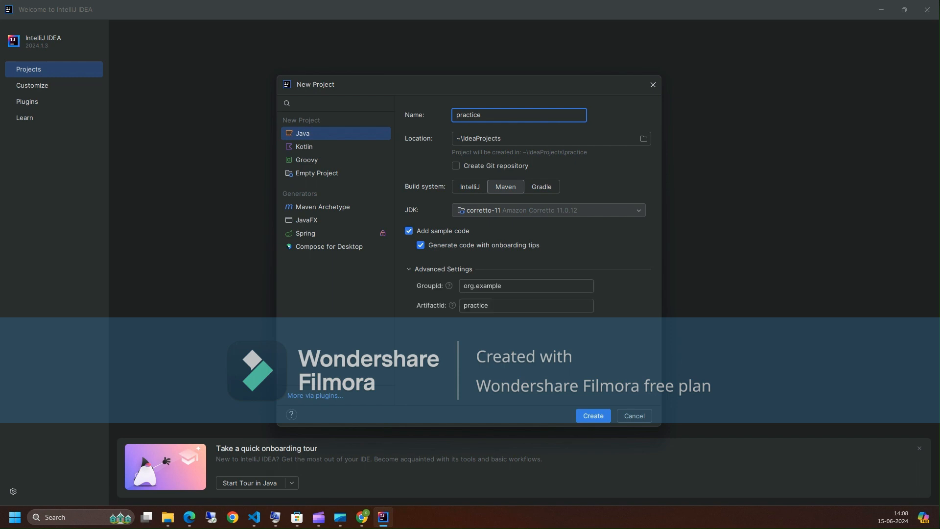
- Set the GroupId to org.practice and create the project
{"action": "left_click_drag", "start_coordinate": [476, 285], "coordinate": [502, 285]}
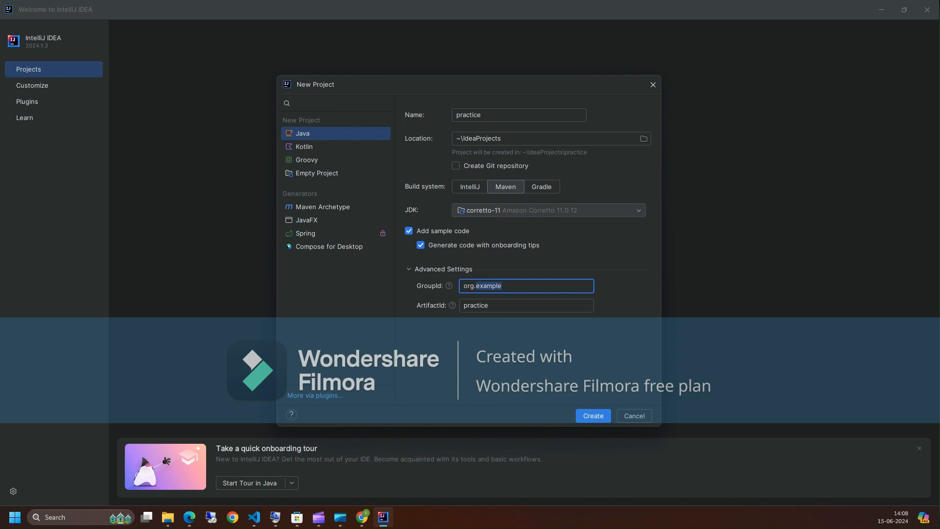
{"action": "type", "text": "practice"}
{"action": "left_click", "coordinate": [593, 416]}
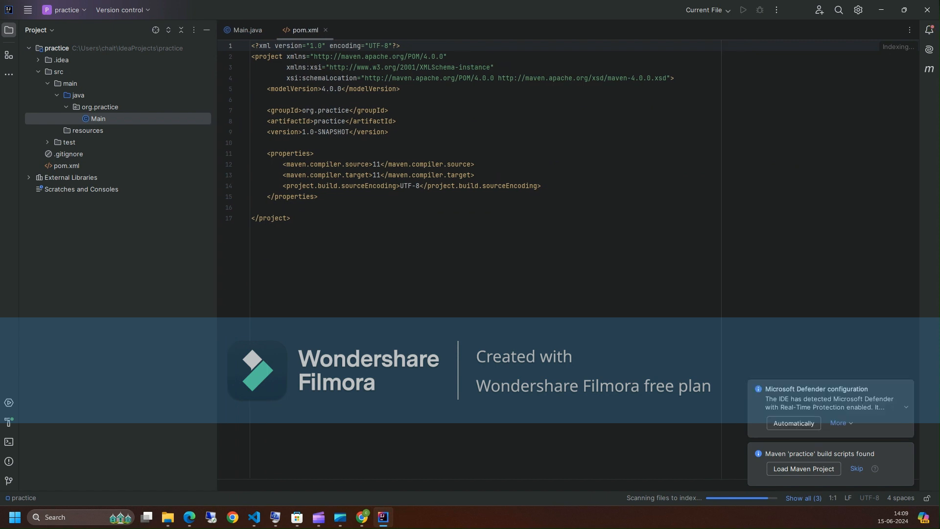
- Browse the project tree, opening pom.xml and the Main class in src/main/java/org.practice
{"action": "left_click", "coordinate": [38, 72]}
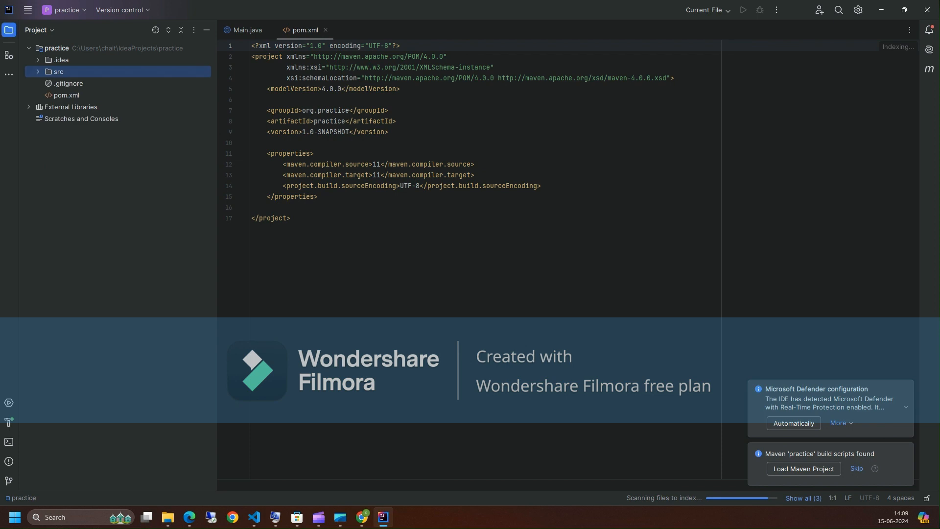
{"action": "double_click", "coordinate": [66, 95]}
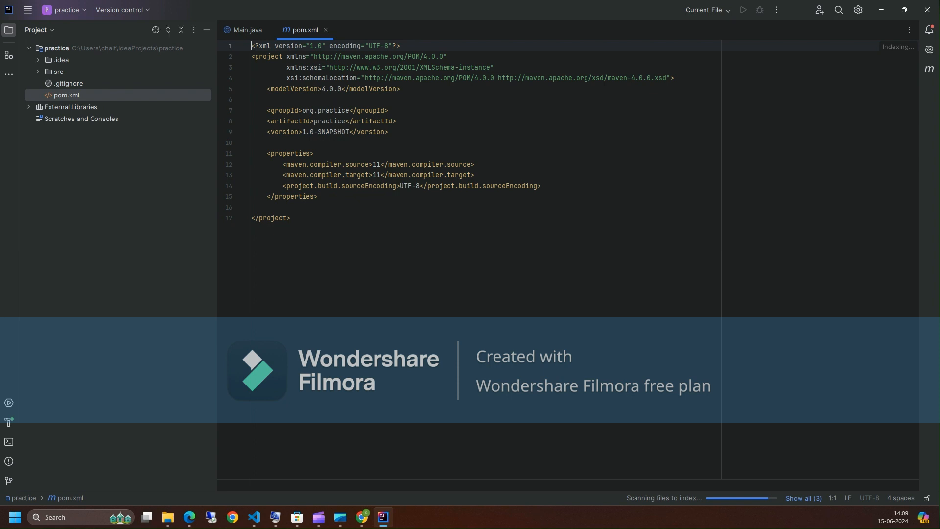
{"action": "left_click", "coordinate": [38, 71]}
{"action": "left_click", "coordinate": [47, 83]}
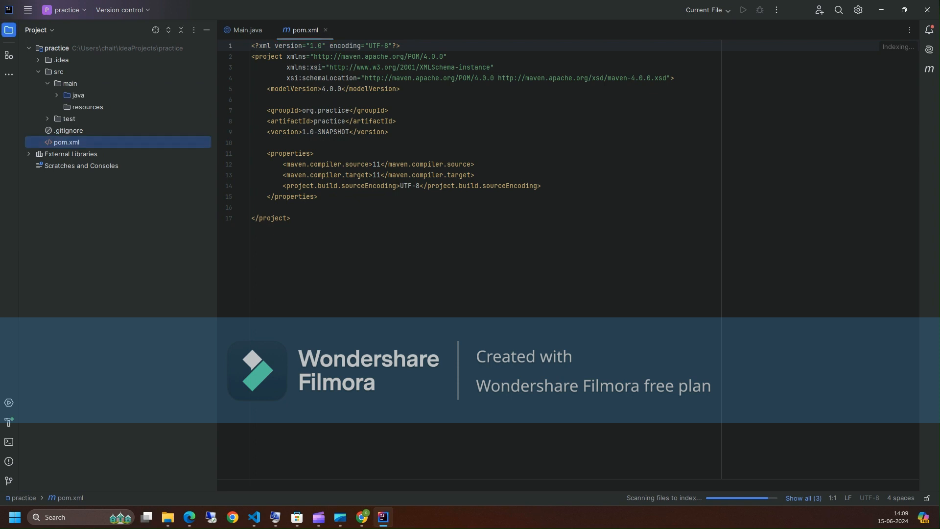
{"action": "left_click", "coordinate": [48, 83]}
{"action": "left_click", "coordinate": [48, 83]}
{"action": "left_click", "coordinate": [57, 95]}
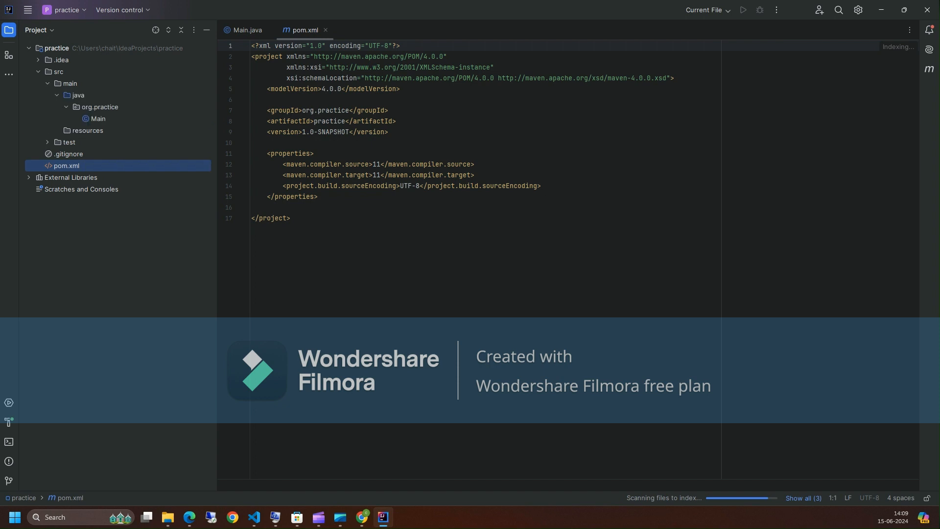
{"action": "double_click", "coordinate": [98, 118]}
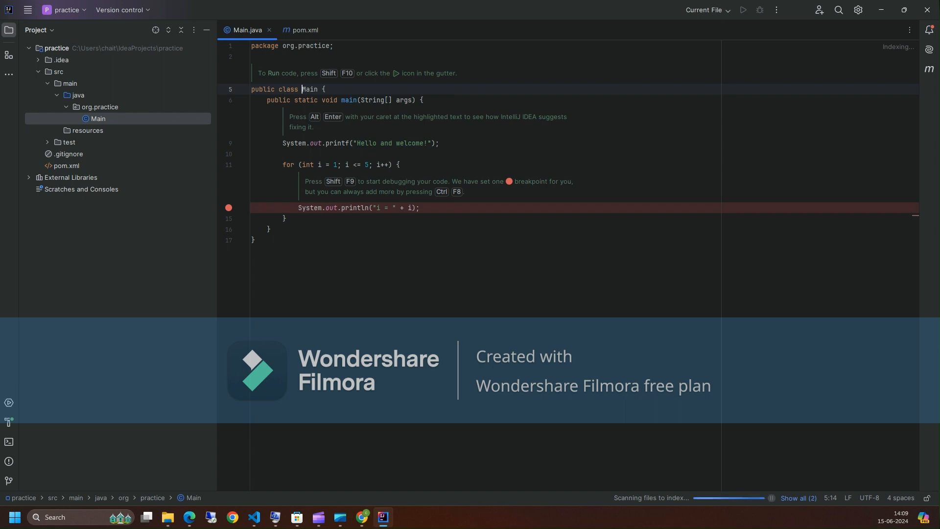
- Select the test java folder and review the module's source folders in Project Structure
{"action": "left_click", "coordinate": [48, 142]}
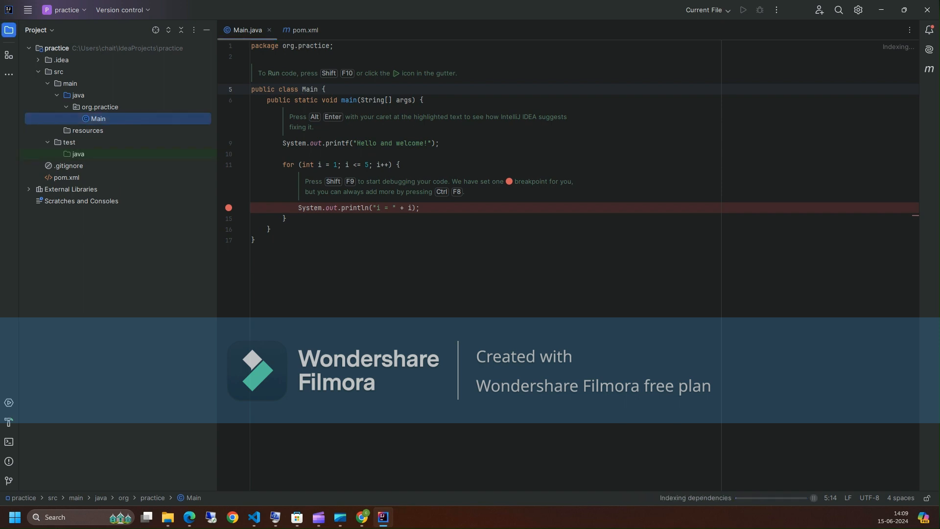
{"action": "left_click", "coordinate": [79, 154]}
{"action": "key", "text": "ctrl+alt+shift+s"}
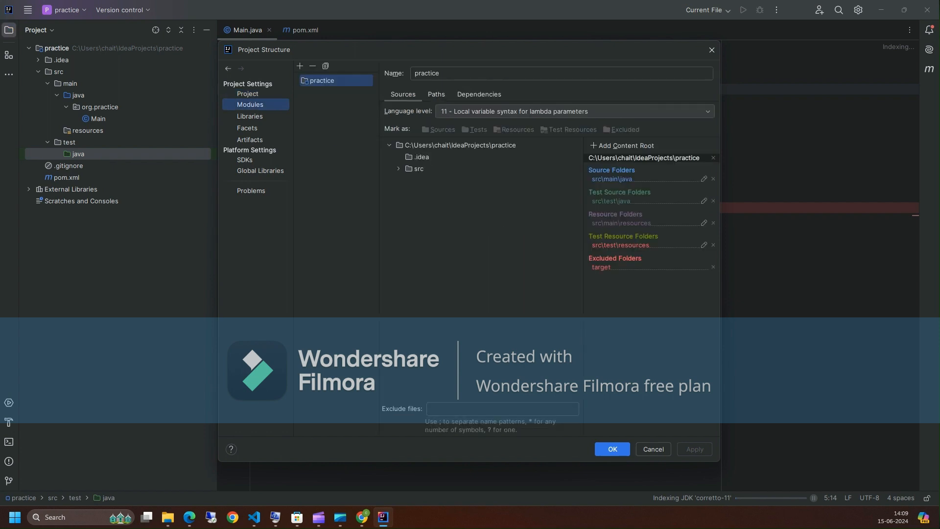
{"action": "left_click", "coordinate": [613, 450]}
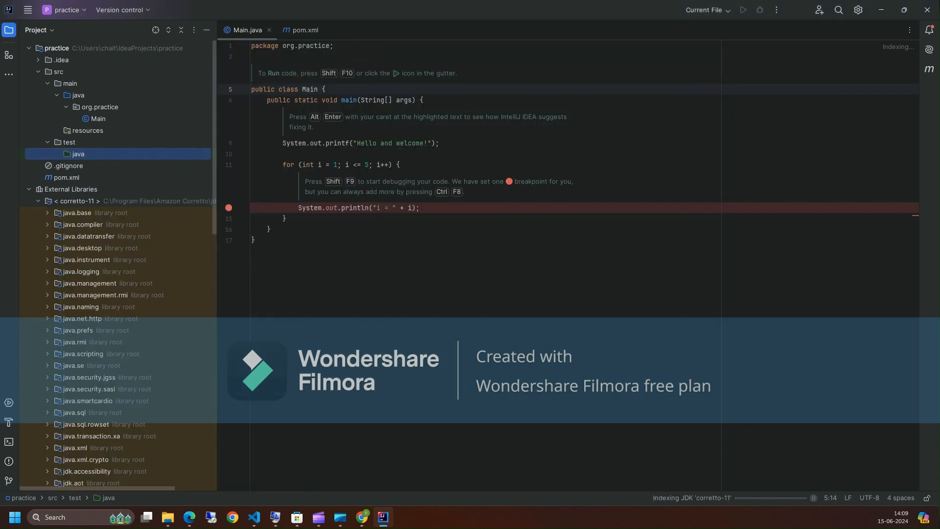
- Scroll through the JDK modules listed under External Libraries
{"action": "scroll", "coordinate": [121, 265], "scroll_direction": "down", "scroll_amount": 4}
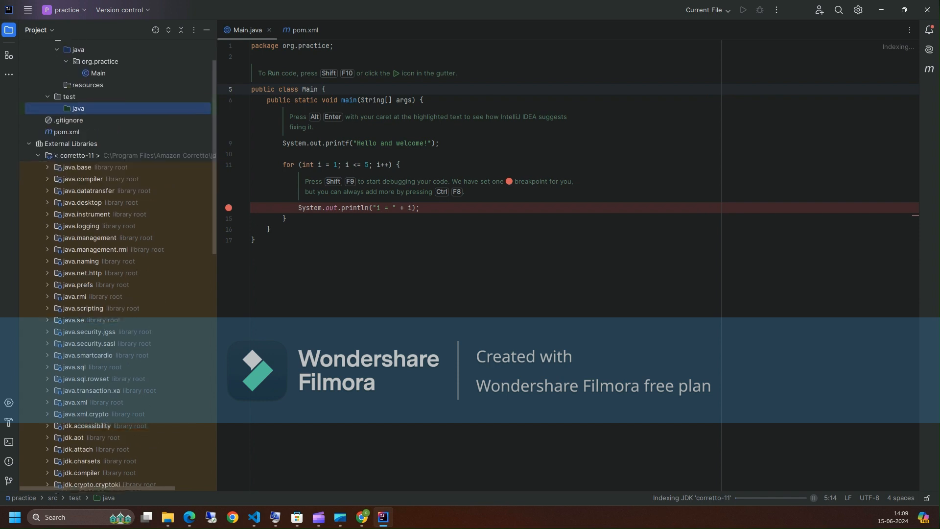
{"action": "scroll", "coordinate": [117, 265], "scroll_direction": "down", "scroll_amount": 5}
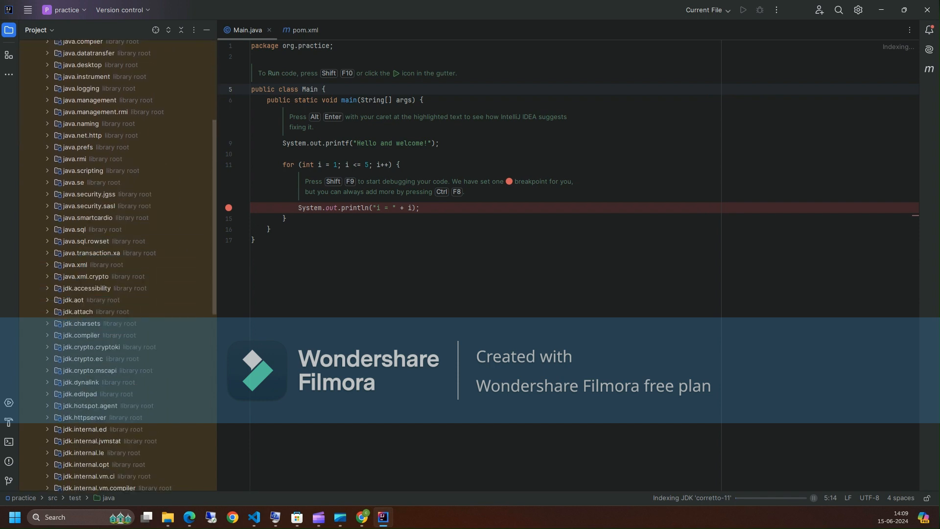
{"action": "scroll", "coordinate": [118, 265], "scroll_direction": "down", "scroll_amount": 8}
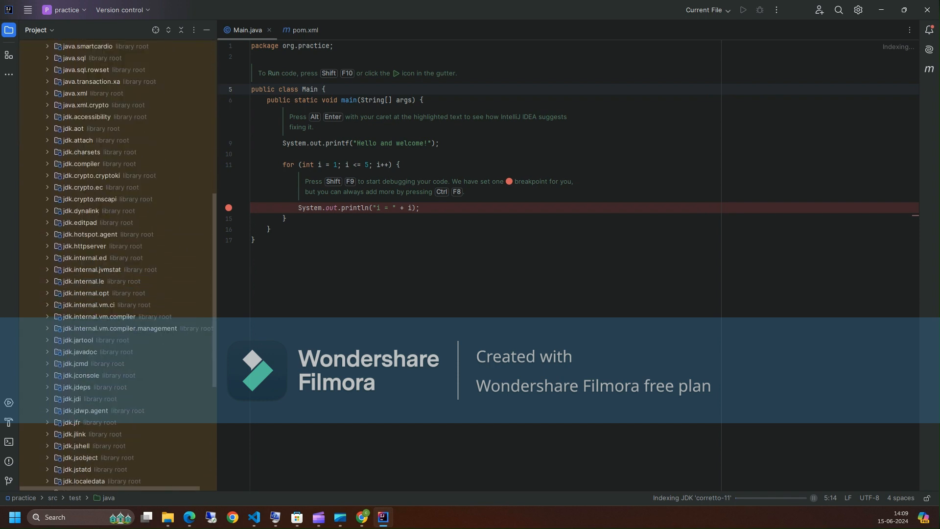
- Scroll back up the project tree and collapse the JDK and External Libraries nodes
{"action": "scroll", "coordinate": [117, 264], "scroll_direction": "down", "scroll_amount": 2}
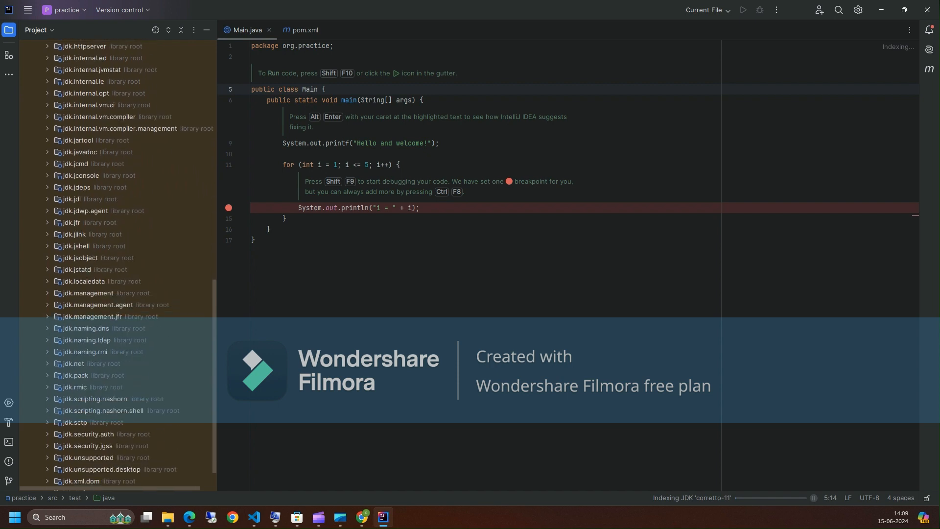
{"action": "scroll", "coordinate": [118, 265], "scroll_direction": "up", "scroll_amount": 10}
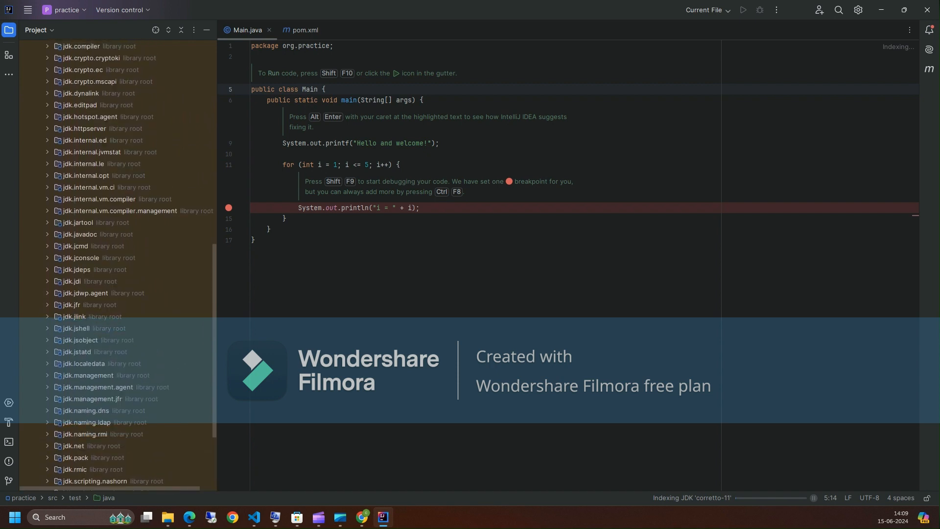
{"action": "scroll", "coordinate": [118, 265], "scroll_direction": "up", "scroll_amount": 1}
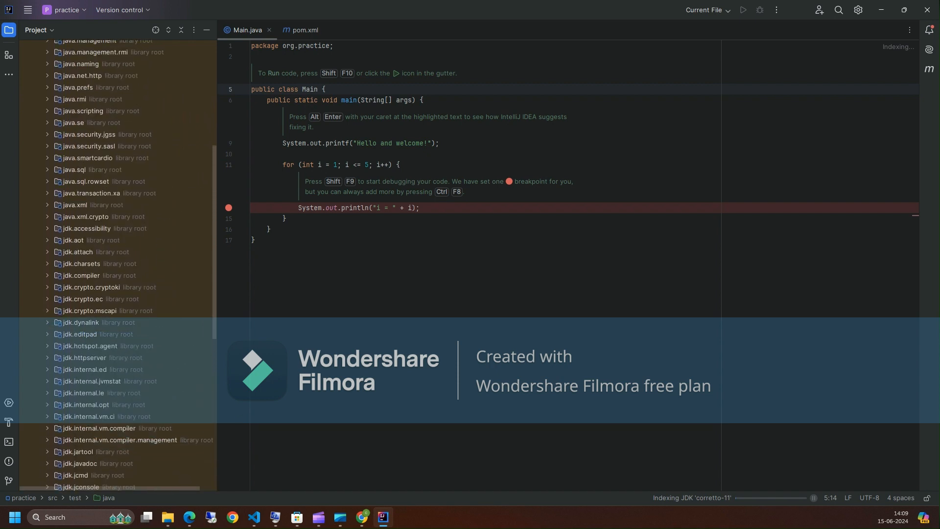
{"action": "scroll", "coordinate": [118, 265], "scroll_direction": "up", "scroll_amount": 7}
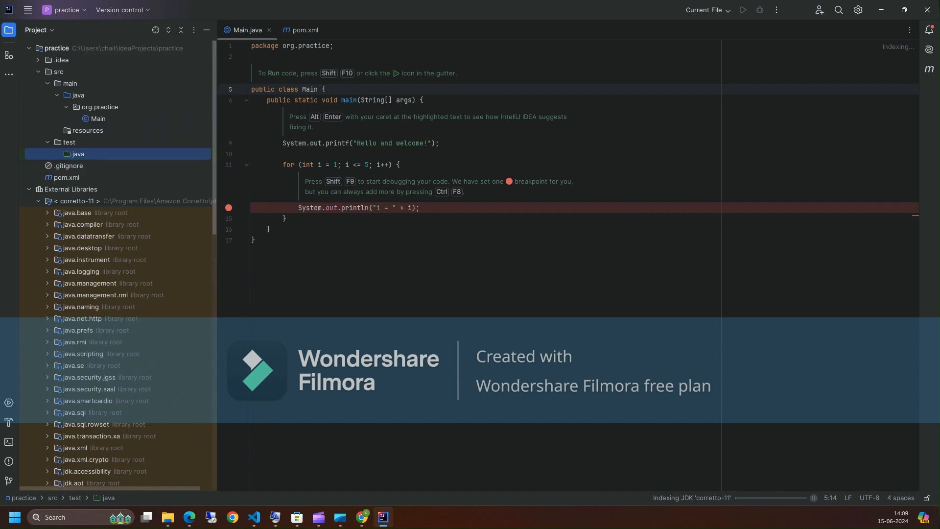
{"action": "left_click", "coordinate": [38, 201]}
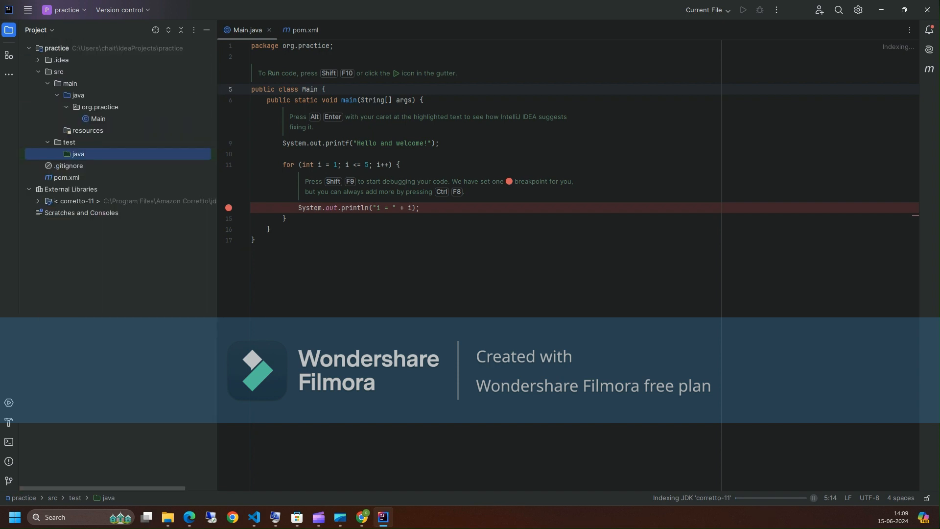
{"action": "left_click", "coordinate": [29, 189]}
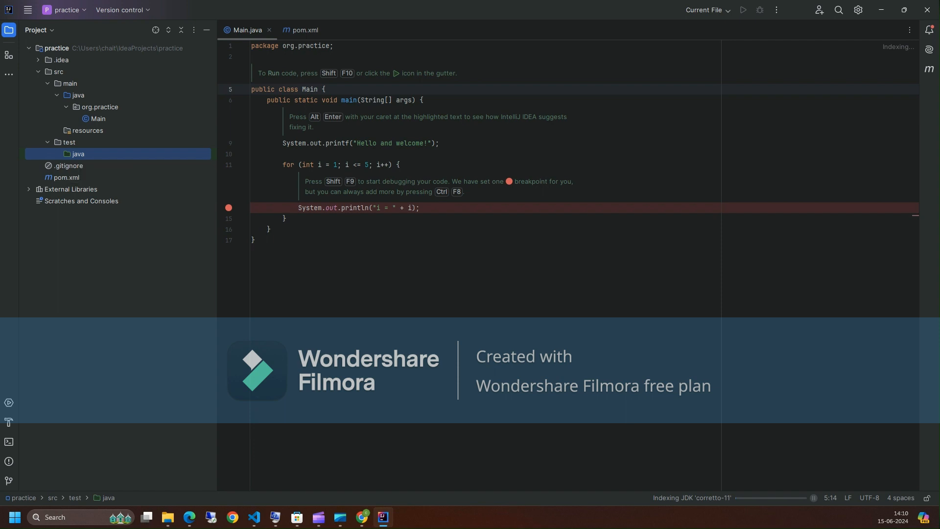
- Open the Main class in the editor, then switch to the pom.xml editor tab
{"action": "double_click", "coordinate": [98, 119]}
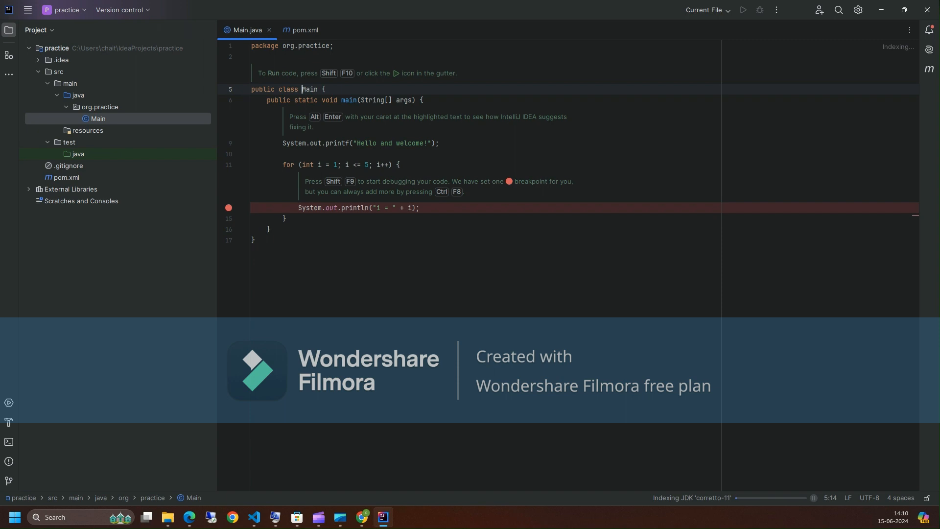
{"action": "left_click", "coordinate": [401, 73]}
{"action": "left_click", "coordinate": [303, 30]}
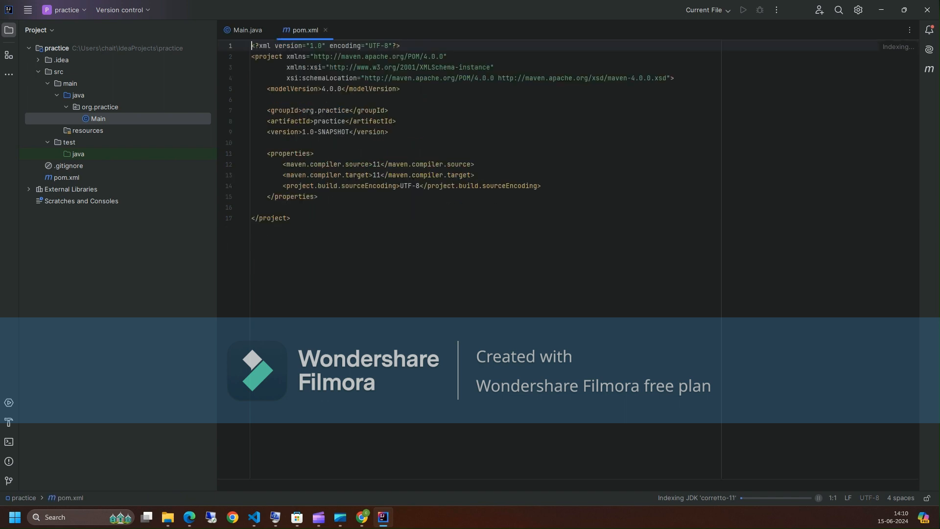
- Open the Maven tool window, expand the practice Lifecycle, and run the install goal
{"action": "left_click", "coordinate": [929, 69]}
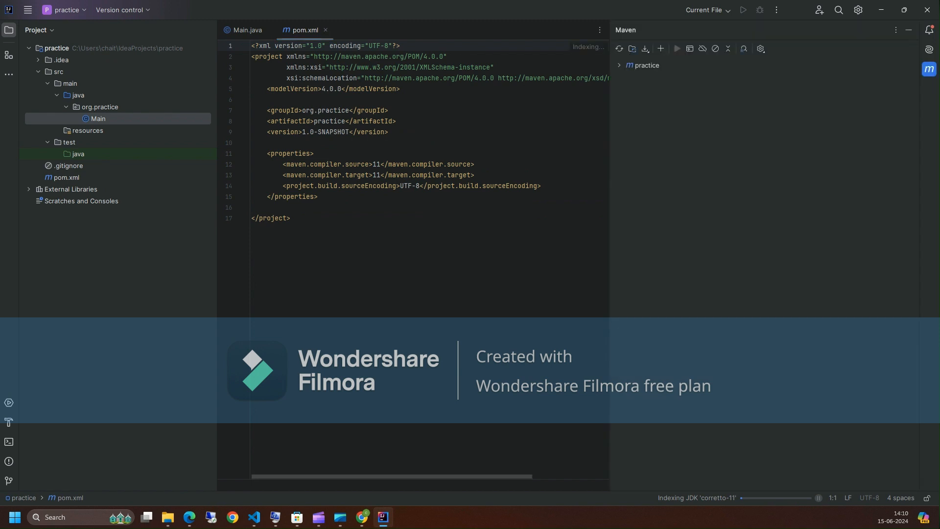
{"action": "left_click", "coordinate": [620, 65]}
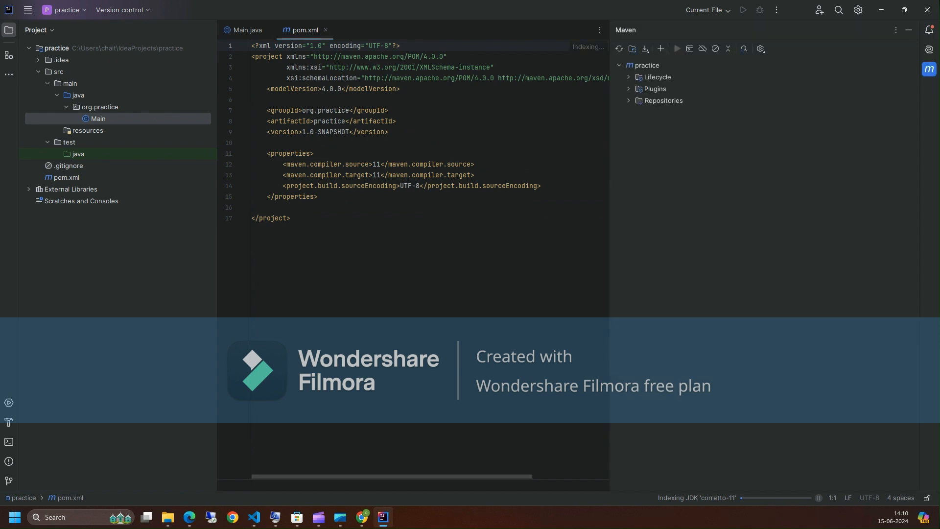
{"action": "left_click", "coordinate": [629, 77]}
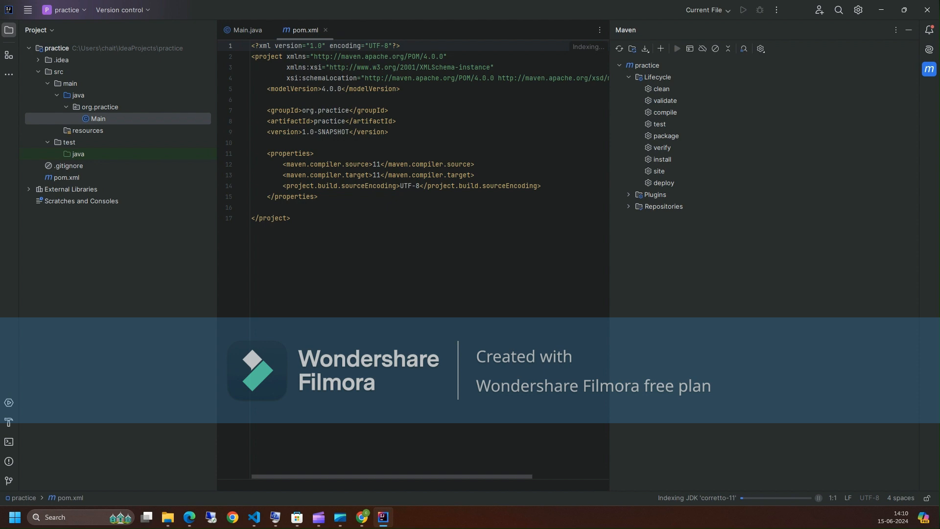
{"action": "left_click", "coordinate": [662, 159]}
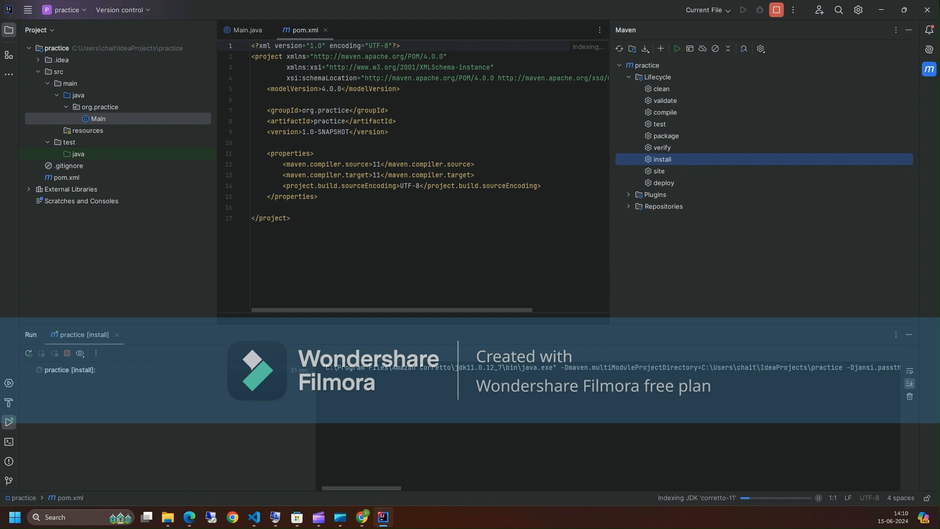
- Scroll through the install build output and hide the Maven tool window
{"action": "left_click_drag", "start_coordinate": [316, 425], "coordinate": [236, 425]}
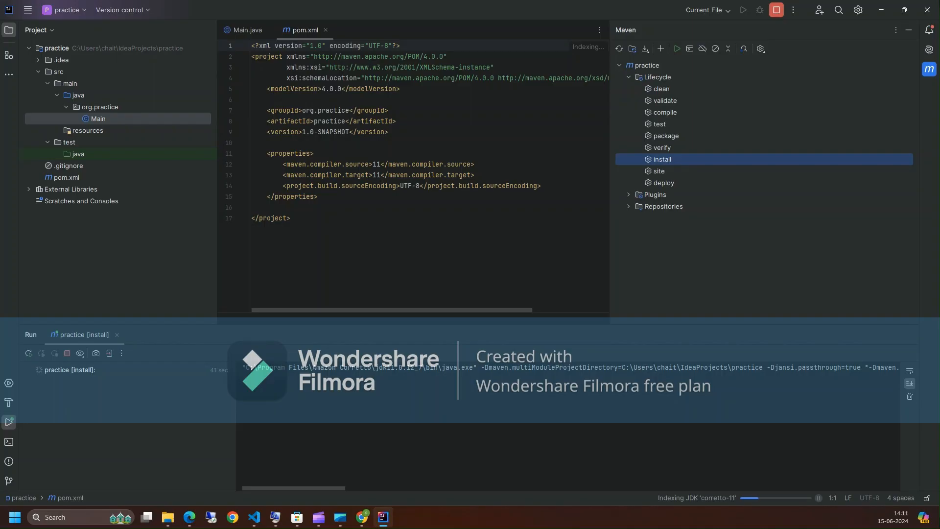
{"action": "left_click_drag", "start_coordinate": [293, 489], "coordinate": [393, 488]}
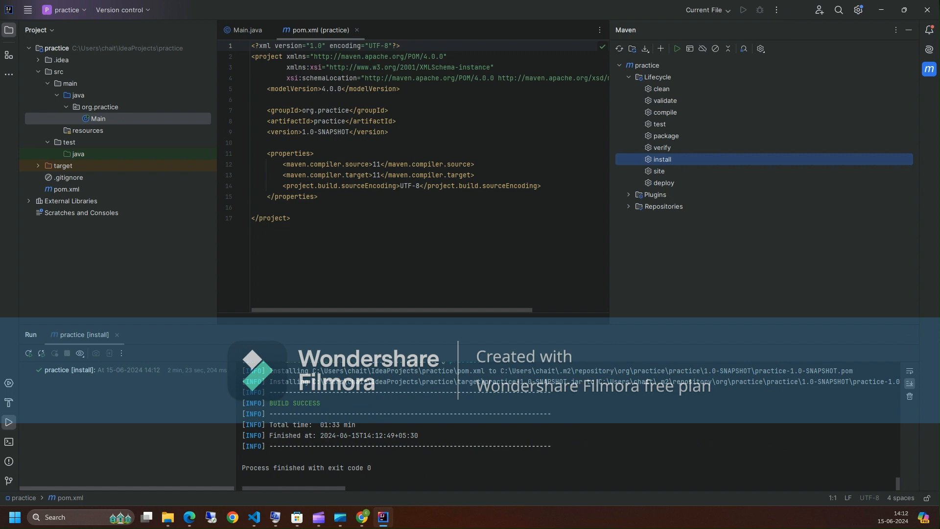
{"action": "left_click", "coordinate": [929, 69]}
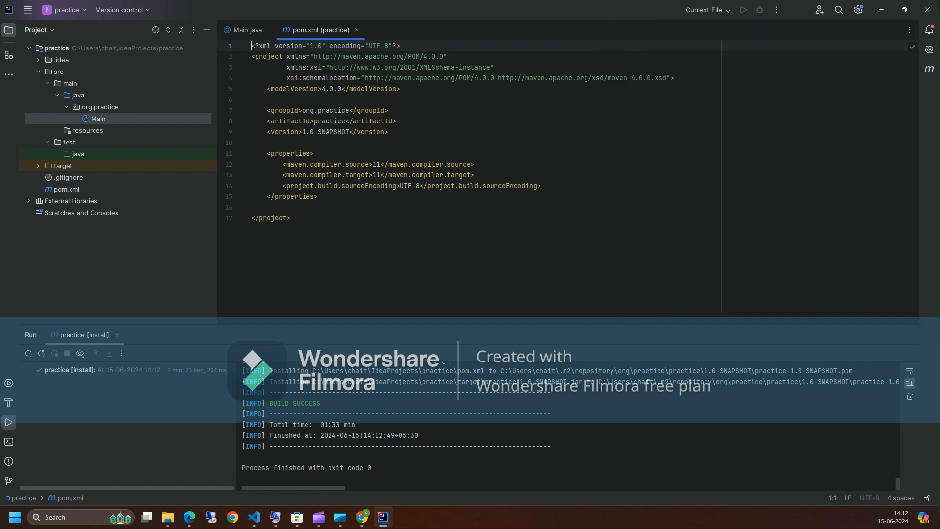
- Run Main.main() from the gutter and enlarge the Run panel to view the program output
{"action": "double_click", "coordinate": [98, 119]}
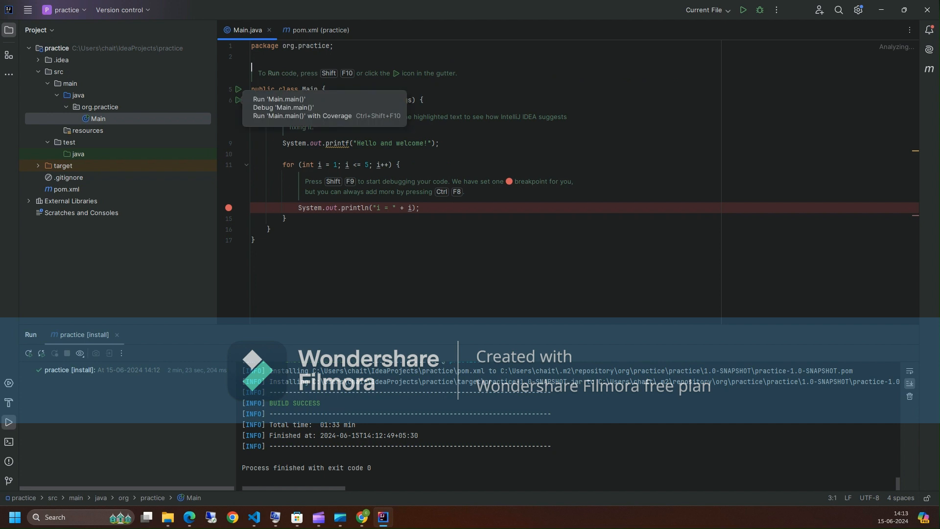
{"action": "left_click", "coordinate": [239, 89]}
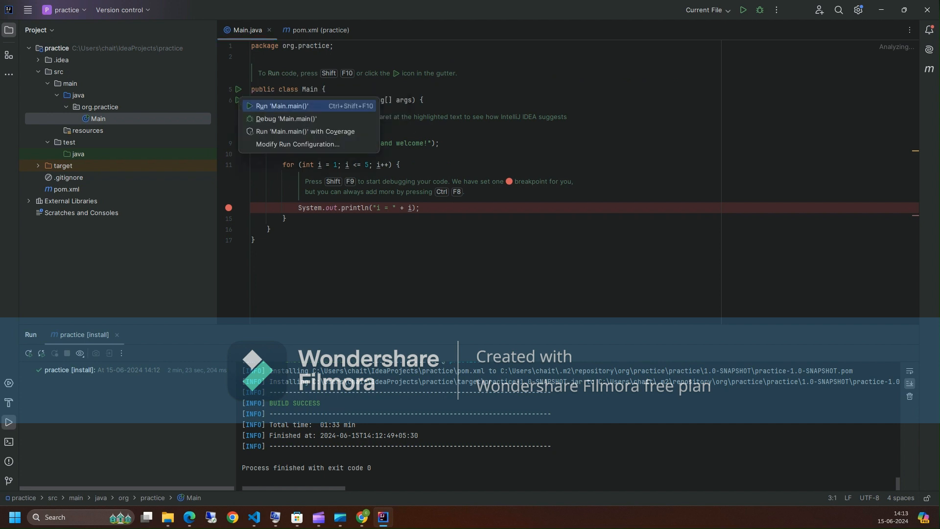
{"action": "left_click", "coordinate": [283, 106]}
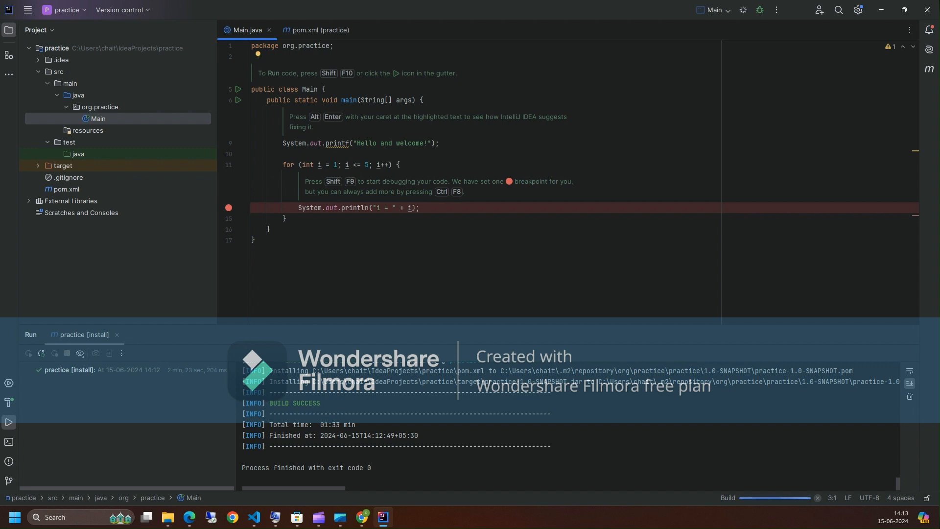
{"action": "left_click_drag", "start_coordinate": [470, 319], "coordinate": [470, 252]}
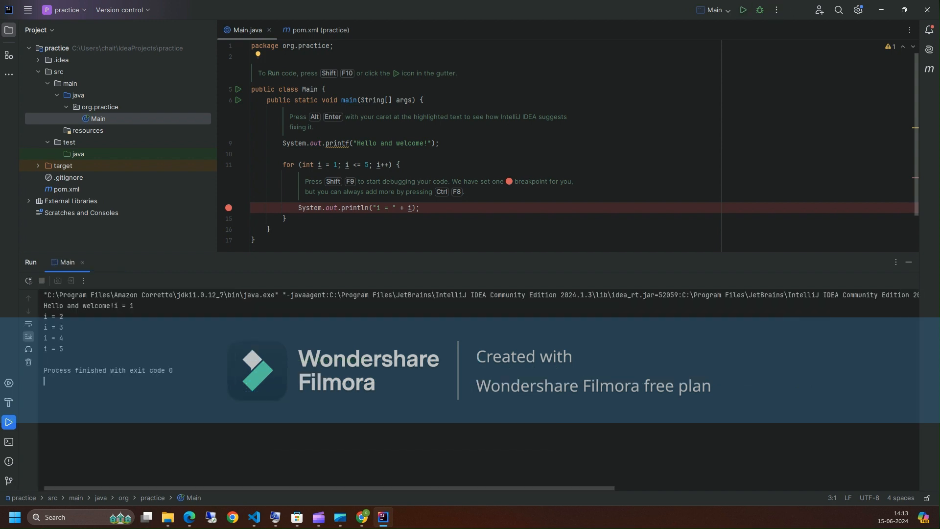
{"action": "left_click_drag", "start_coordinate": [64, 348], "coordinate": [43, 316]}
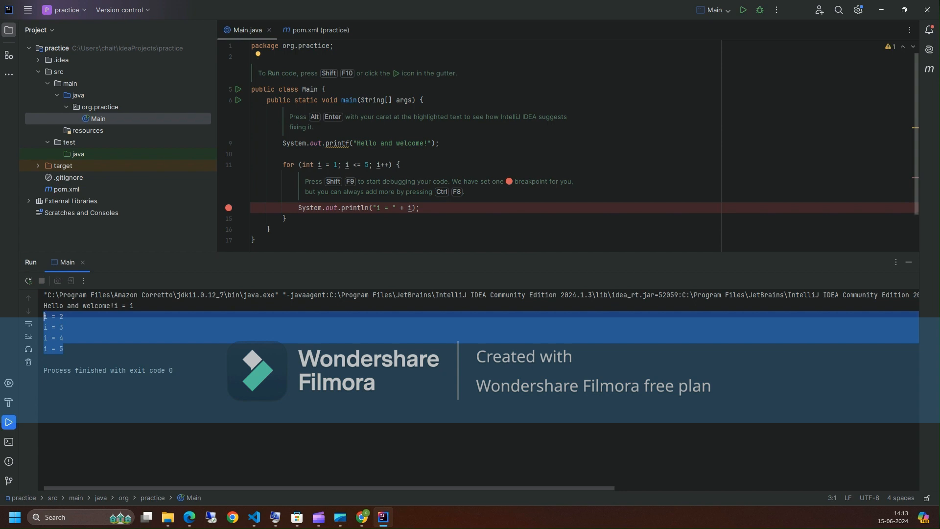
- Edit main to print only "Hello and welcome to developer talks !" and run Main again
{"action": "left_click", "coordinate": [428, 143]}
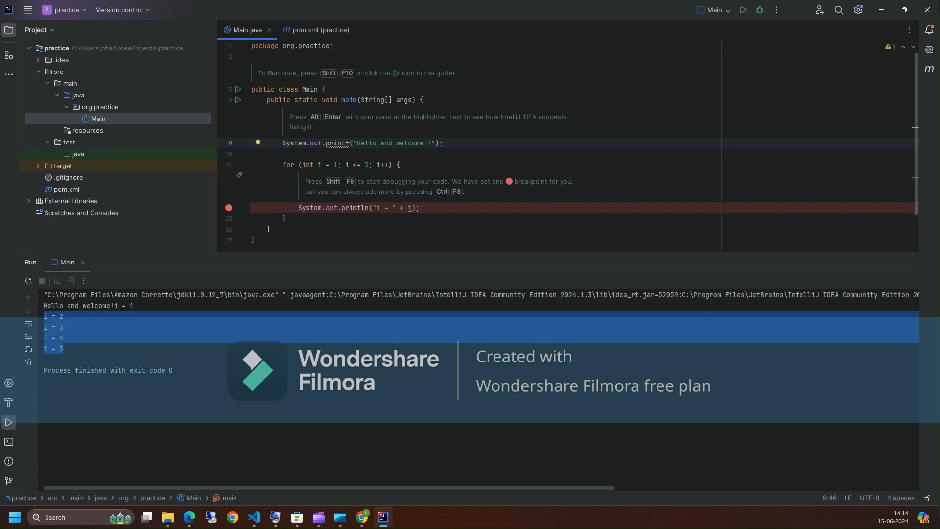
{"action": "type", "text": "to developer talks"}
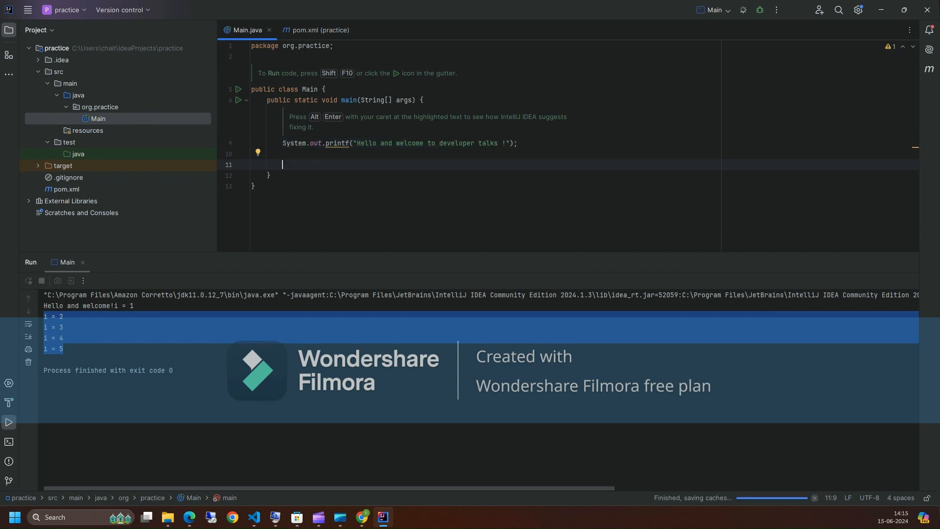
{"action": "key", "text": "shift+F10"}
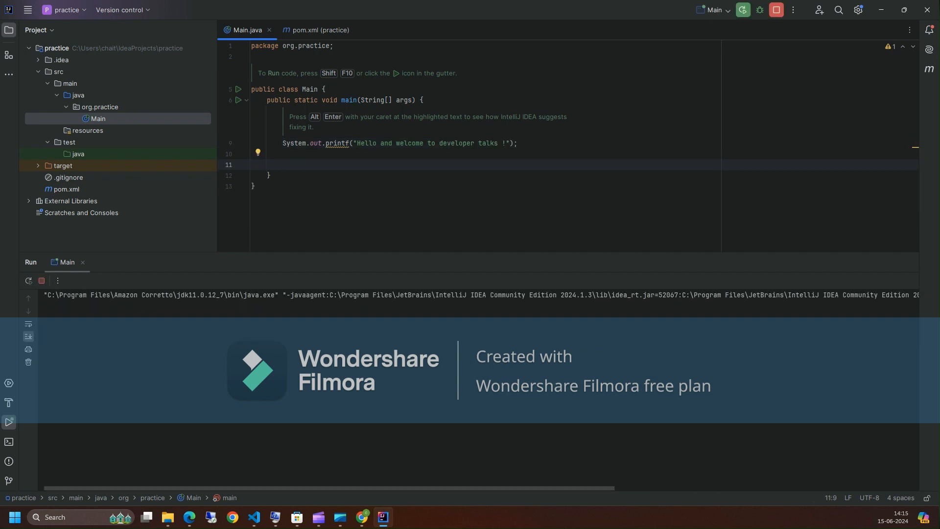